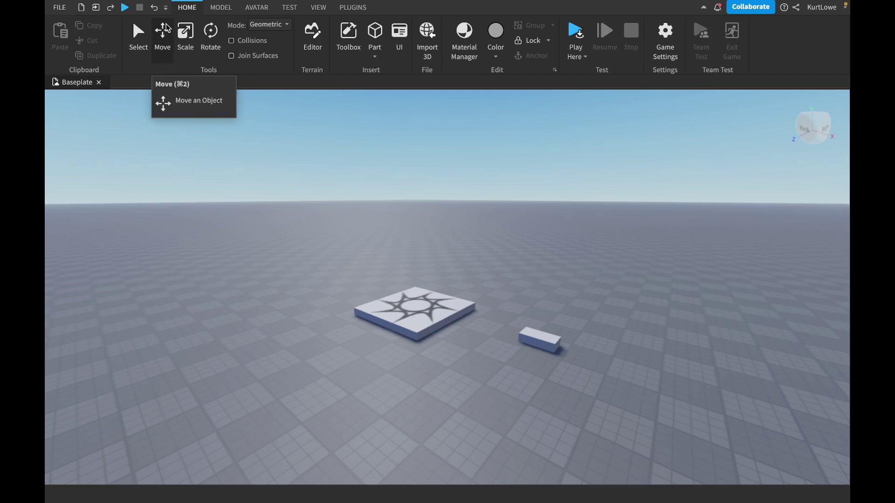
- Select the small block beside the spawn plate and scale it slightly longer along the red X axis
left_click(183, 38)
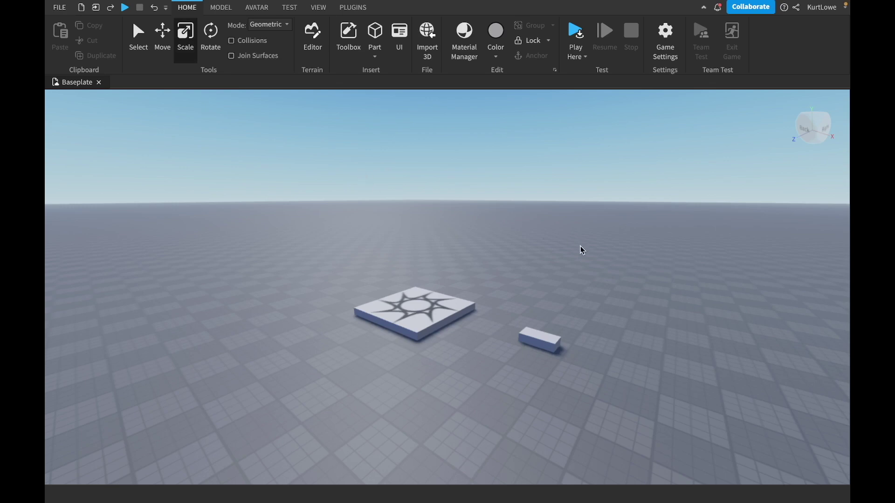
right_click_drag(581, 250, 616, 253)
key("w")
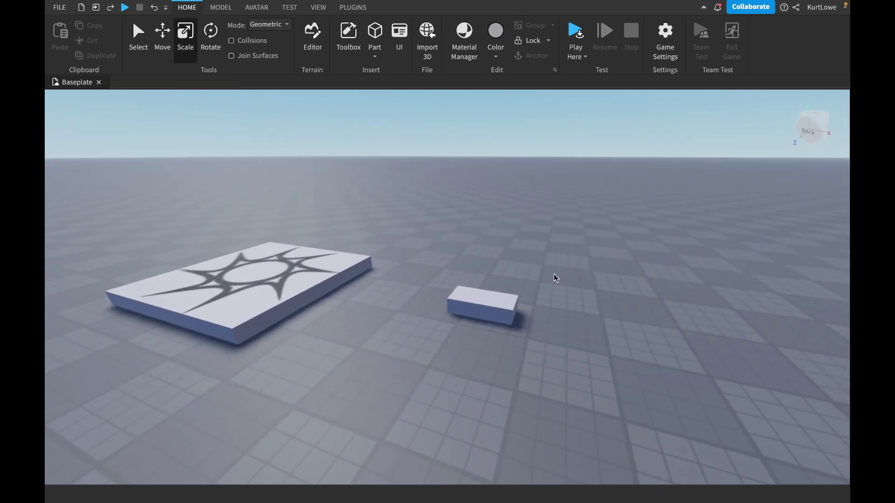
left_click(497, 303)
right_click_drag(556, 261, 555, 261)
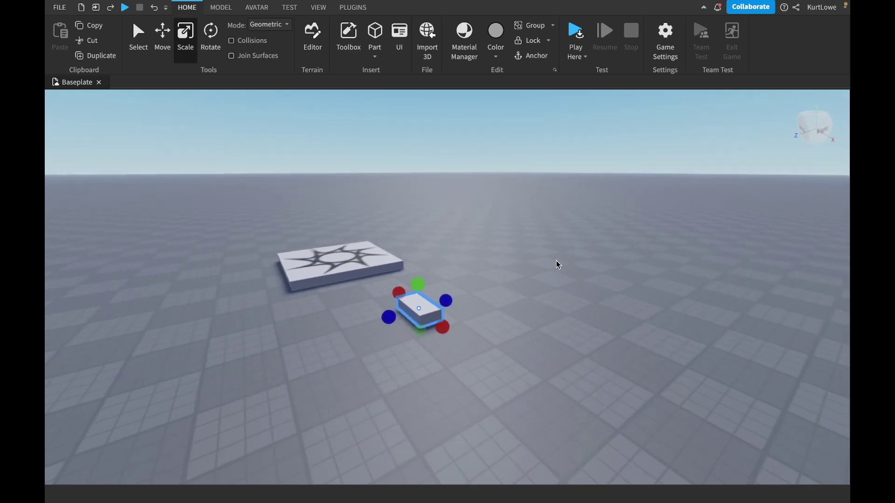
key("a")
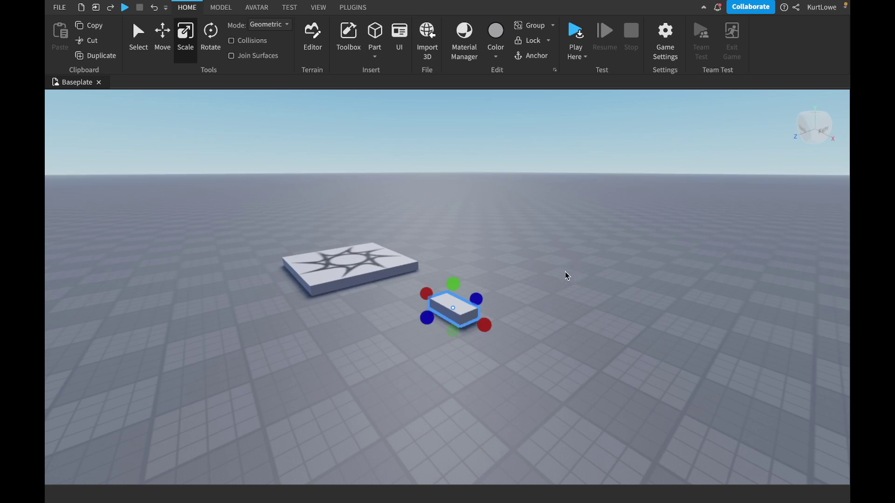
right_click_drag(543, 272, 543, 272)
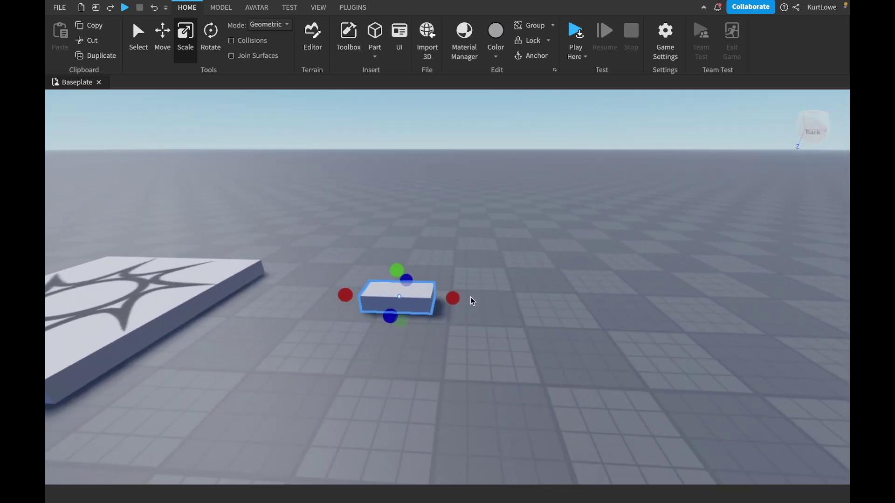
key("a")
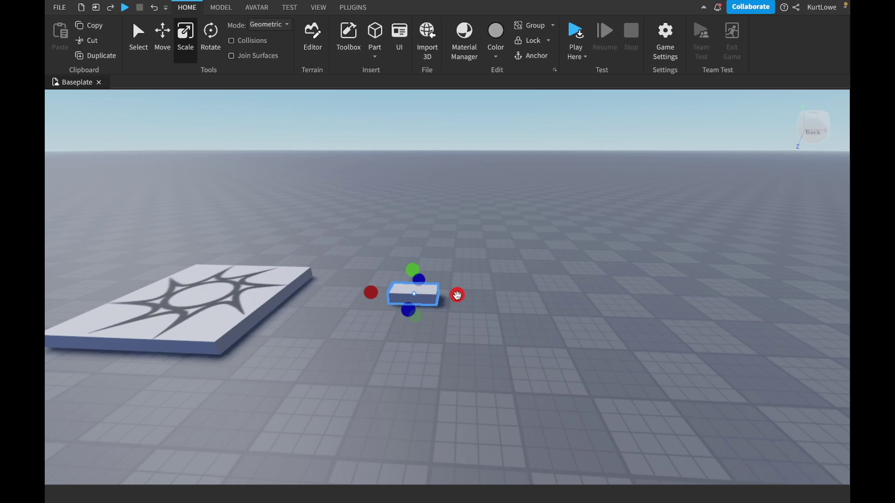
left_click_drag(457, 295, 456, 297)
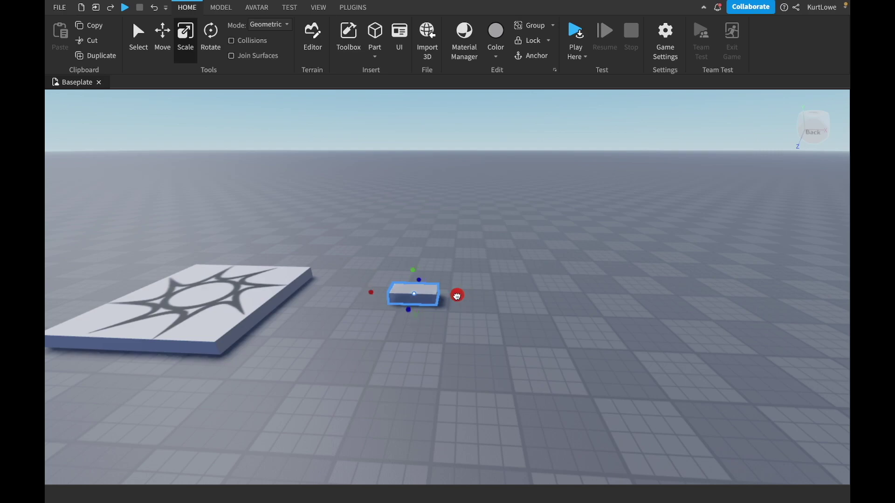
mouse_move(457, 296)
left_mouse_down()
mouse_move(567, 298)
mouse_move(463, 297)
left_mouse_up()
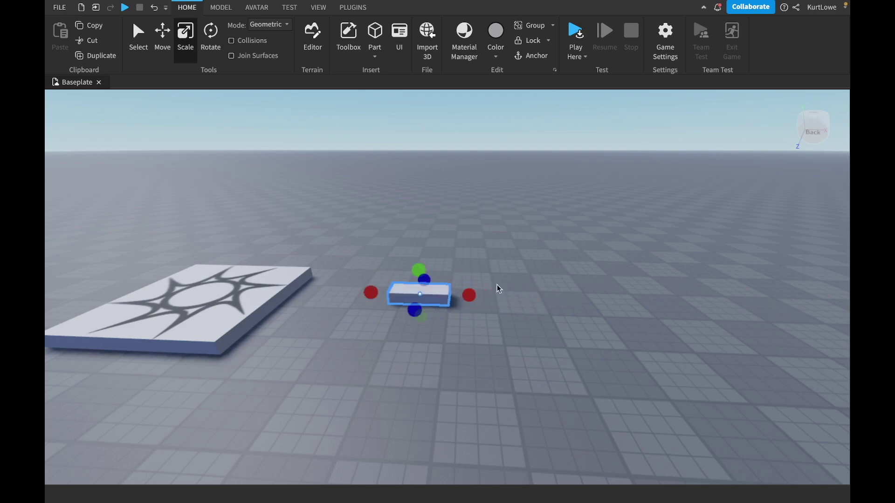
- Stretch the small block along the X axis, away from the spawn plate, into a long bar
right_click_drag(497, 285, 528, 275)
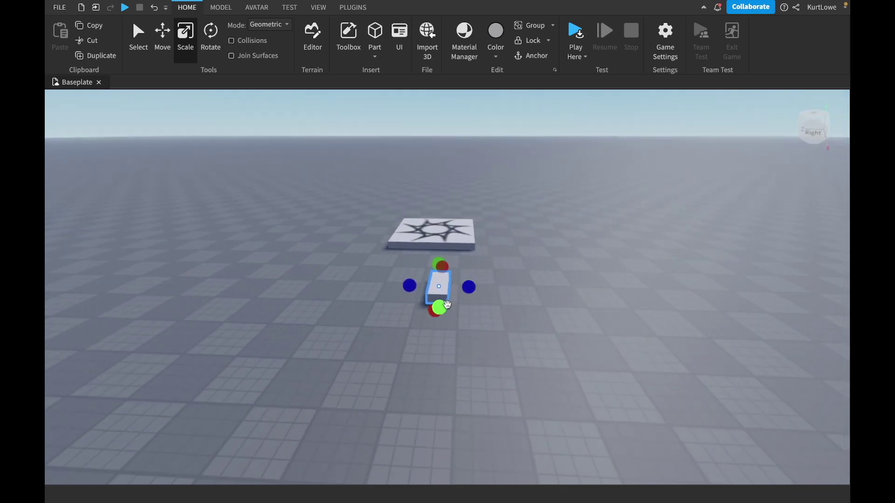
left_click_drag(434, 313, 461, 343)
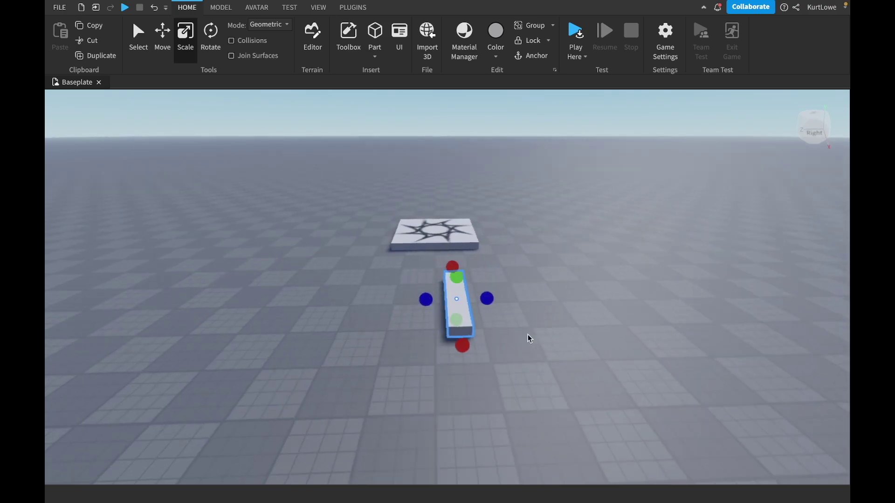
right_click_drag(527, 334, 512, 320)
left_click_drag(514, 320, 734, 380)
right_click_drag(631, 295, 629, 297)
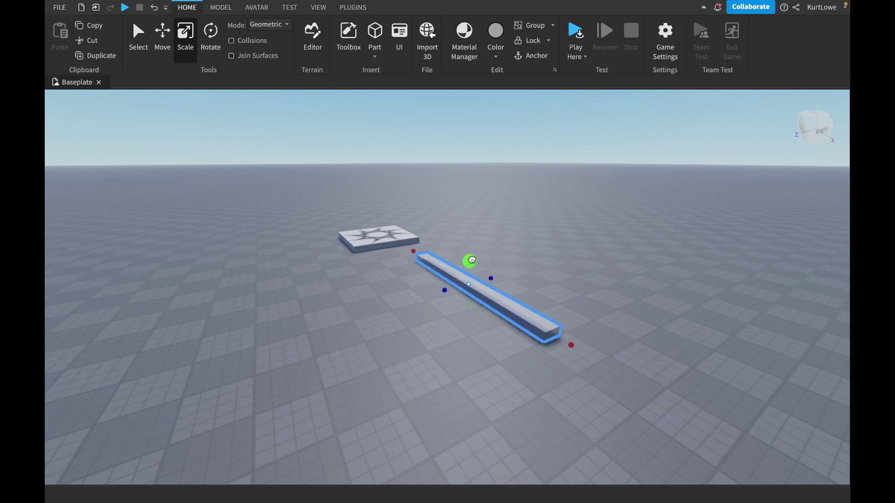
- Scale the long bar upward and widen it along the blue Z axis into a large box
left_click_drag(471, 262, 496, 218)
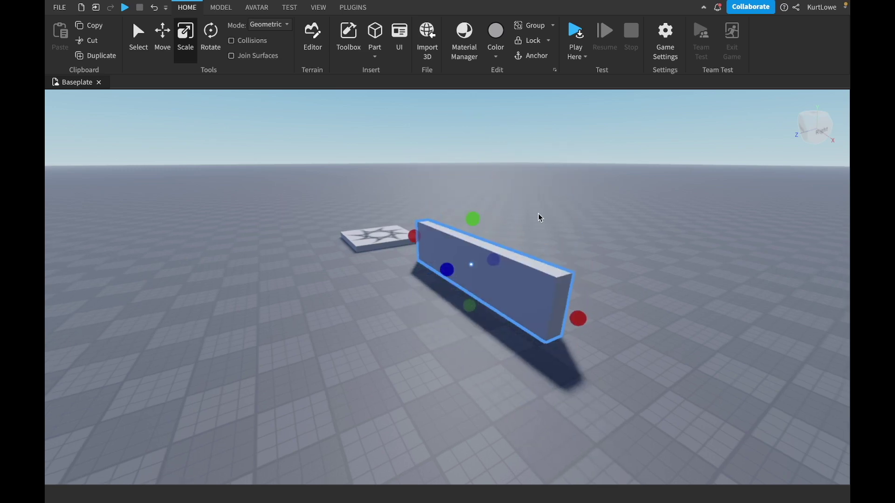
right_click_drag(538, 214, 538, 213)
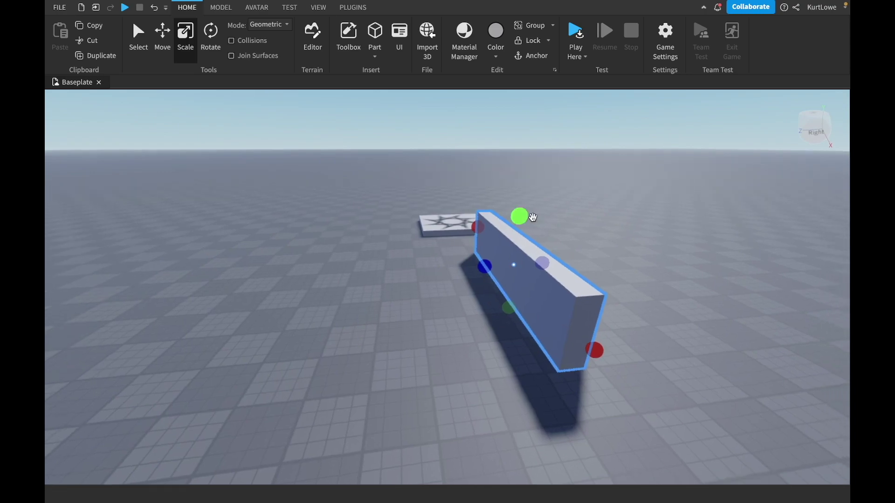
left_click_drag(486, 267, 372, 295)
right_click_drag(572, 256, 571, 252)
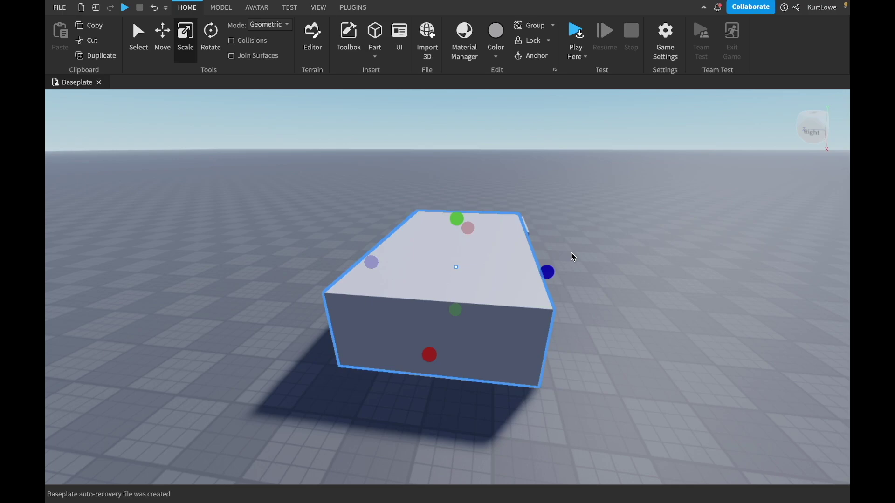
- Move the large box a short distance along the blue Z axis with the Move tool
left_click(163, 53)
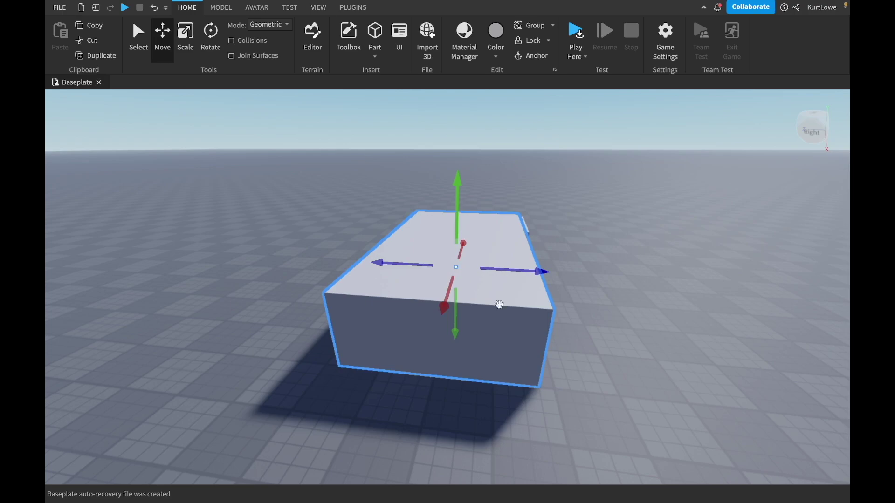
left_click(190, 32)
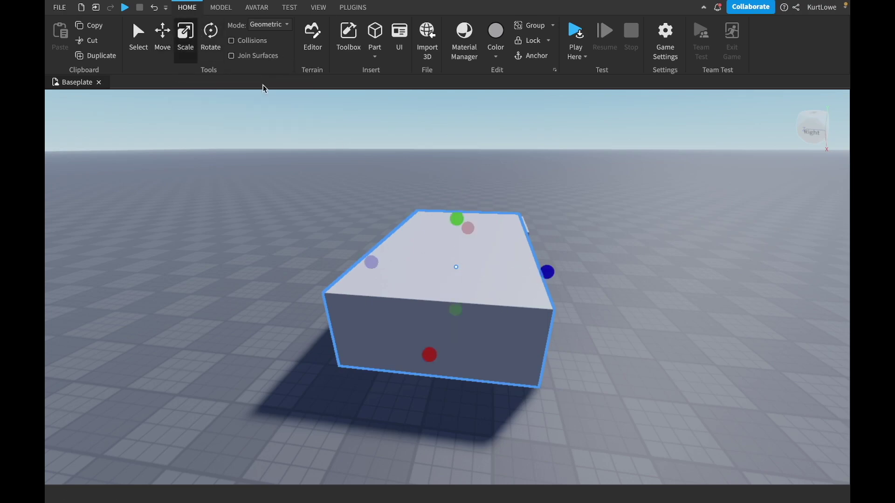
left_click(166, 48)
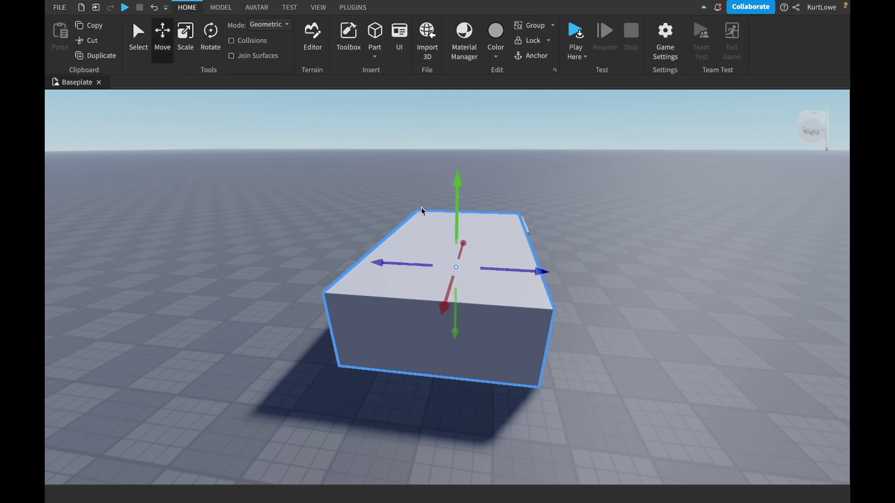
left_click_drag(534, 274, 514, 272)
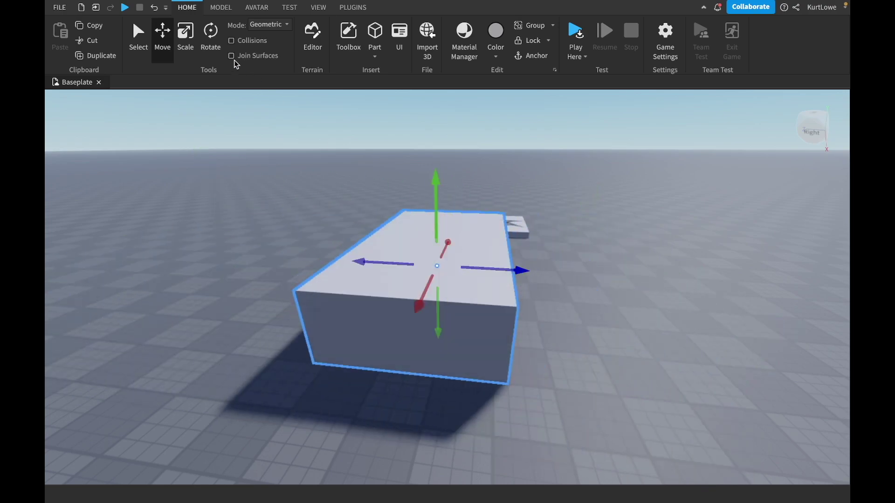
- Scale the large box along the Z axis, first narrowing it, and widen it again on one side
left_click(186, 41)
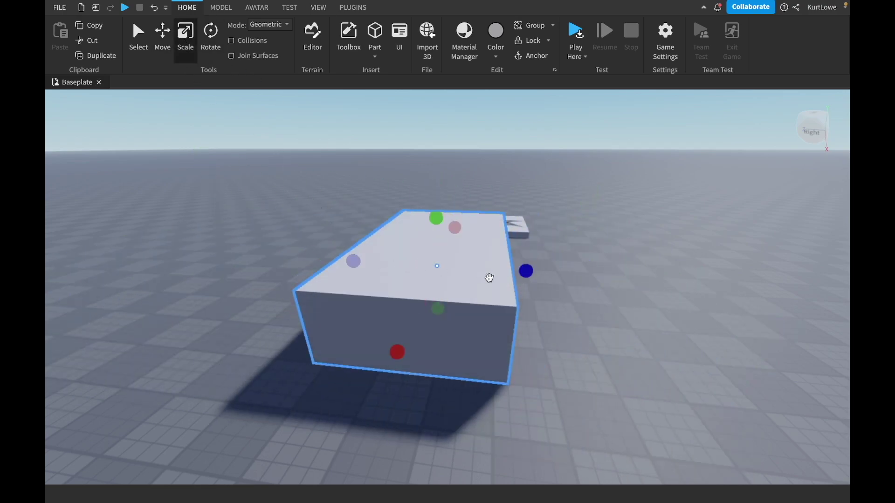
key("ctrl+r")
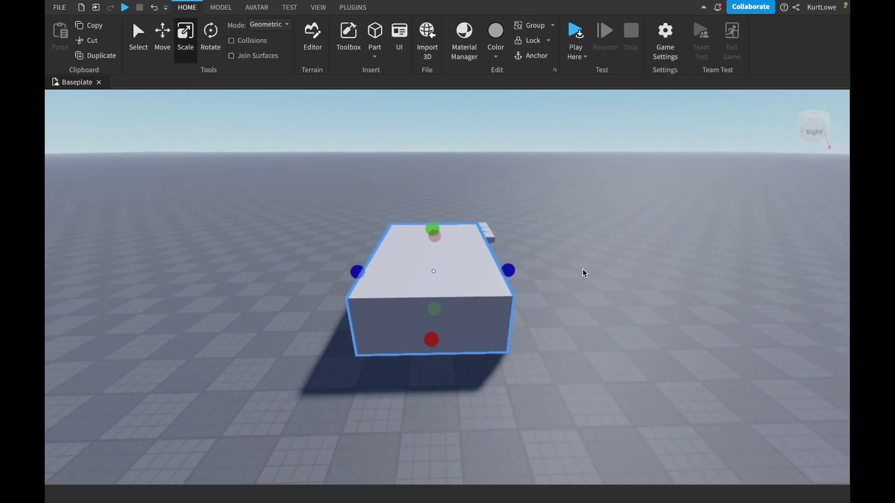
mouse_move(511, 274)
left_mouse_down()
mouse_move(725, 275)
mouse_move(503, 281)
left_mouse_up()
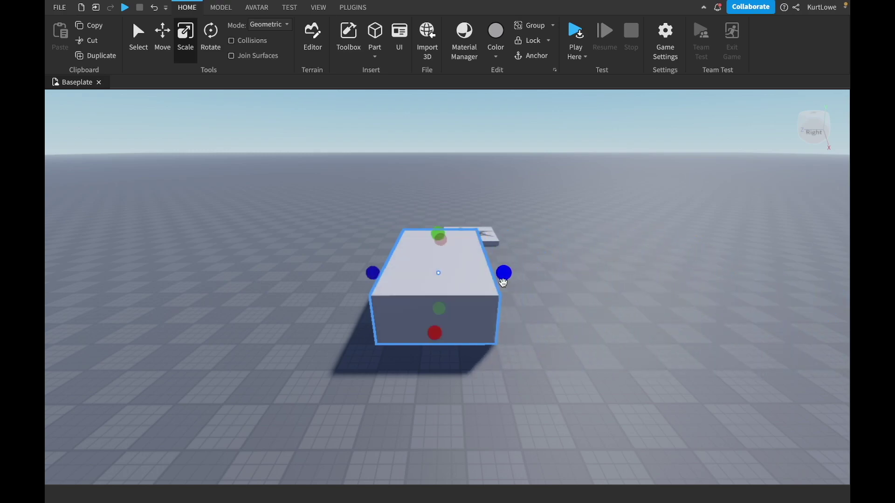
left_click_drag(372, 279, 338, 272)
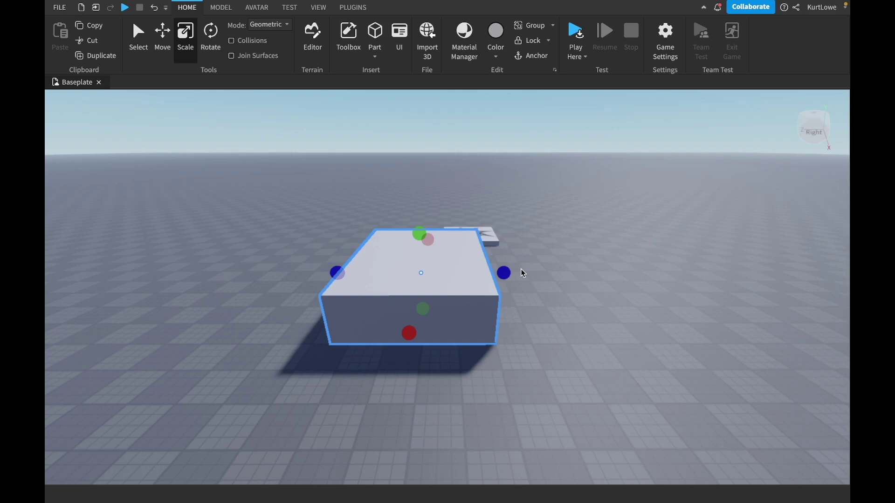
- Shrink the large box in width, height and length to a small brick near the spawn plate, and deselect it
right_click_drag(550, 275, 550, 275)
left_click_drag(324, 303, 530, 306)
right_click_drag(532, 265, 532, 265)
left_click_drag(445, 240, 445, 315)
left_click_drag(309, 327, 494, 335)
left_click(519, 245)
right_click_drag(519, 245, 519, 245)
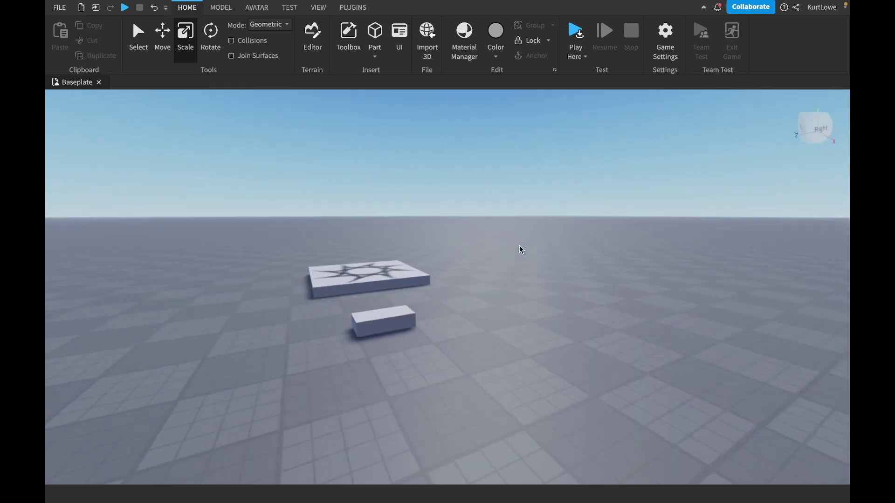
scroll(519, 246, "up", 5)
scroll(519, 245, "down", 6)
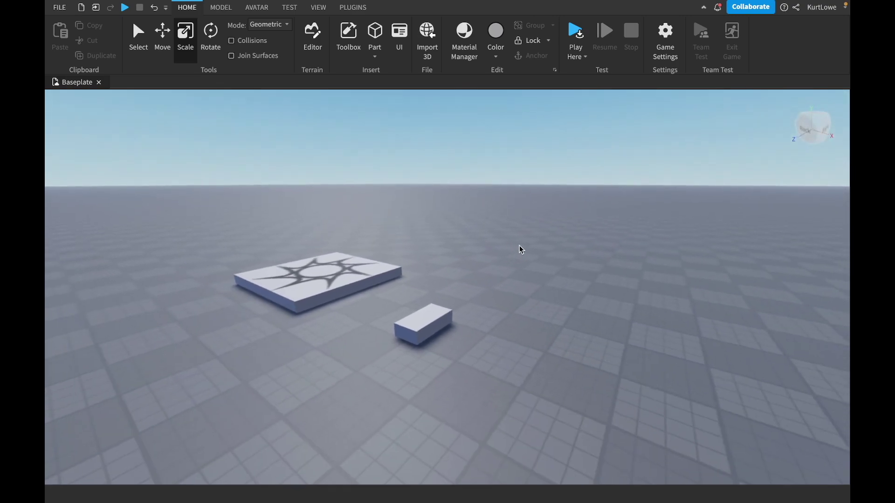